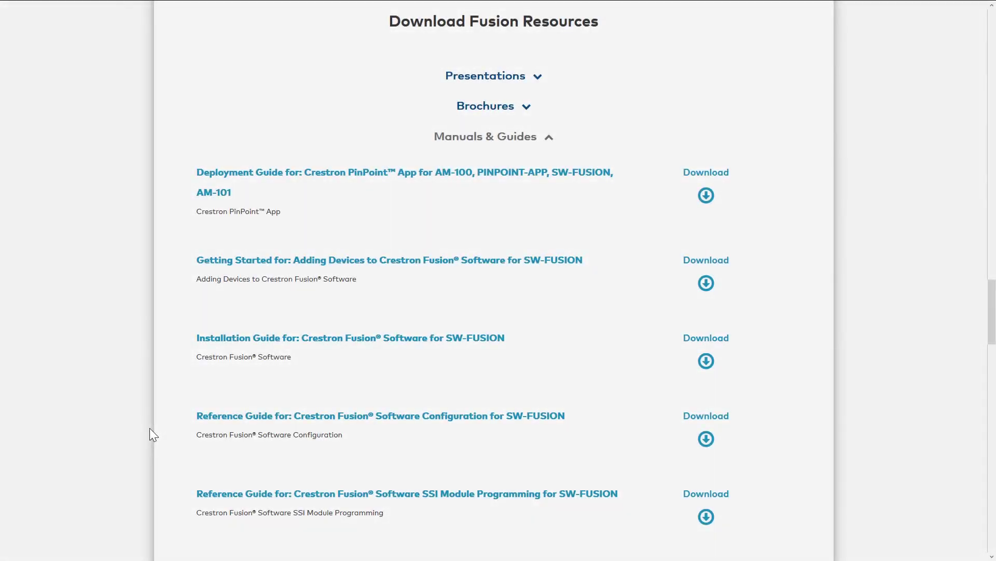
View the 'Reference Guide for: Crestron Fusion Software Configuration' on the Crestron website.
left_click(244, 416)
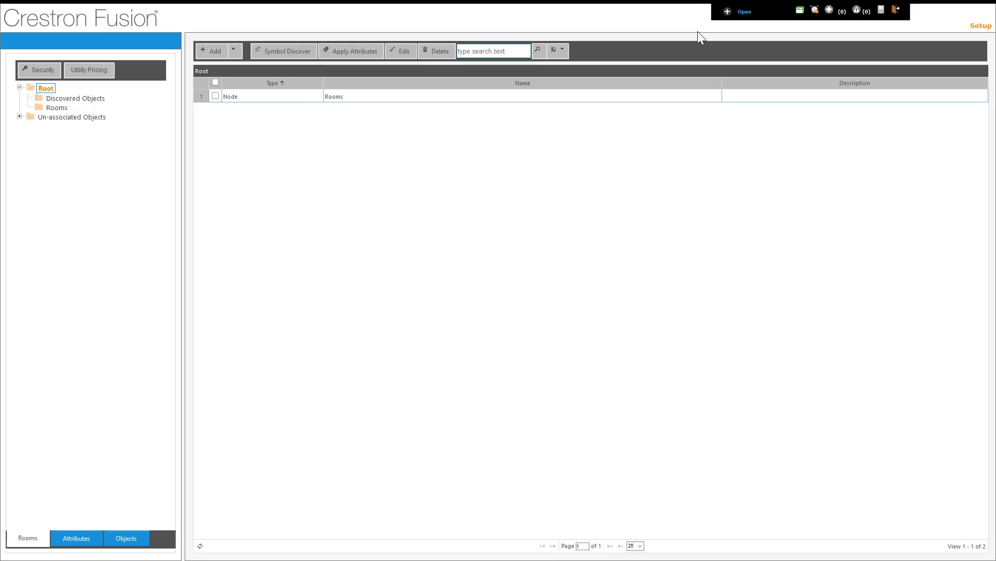
Show then hide the navigation links, select the USA node, and bring up the Add menu.
left_click(743, 18)
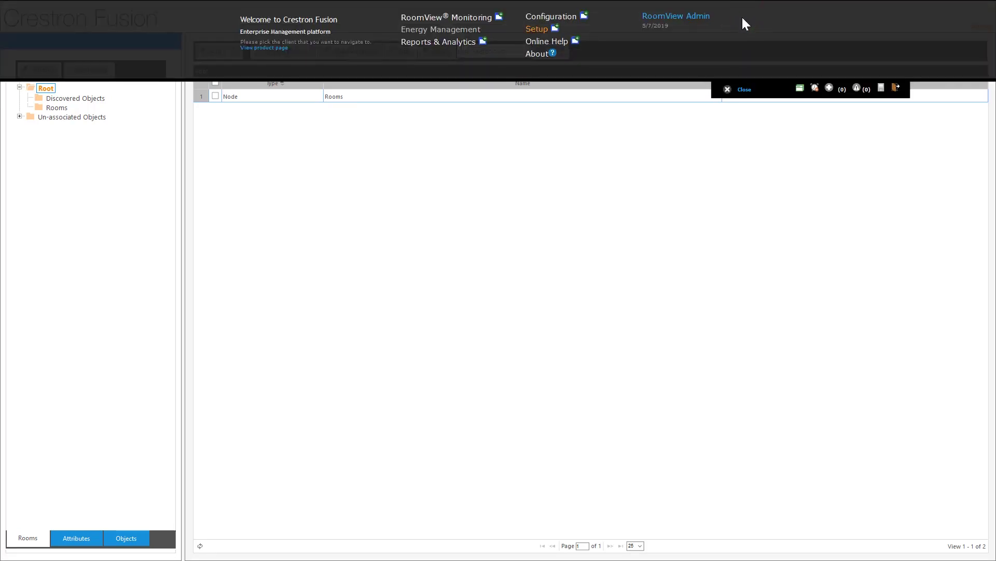
left_click(745, 90)
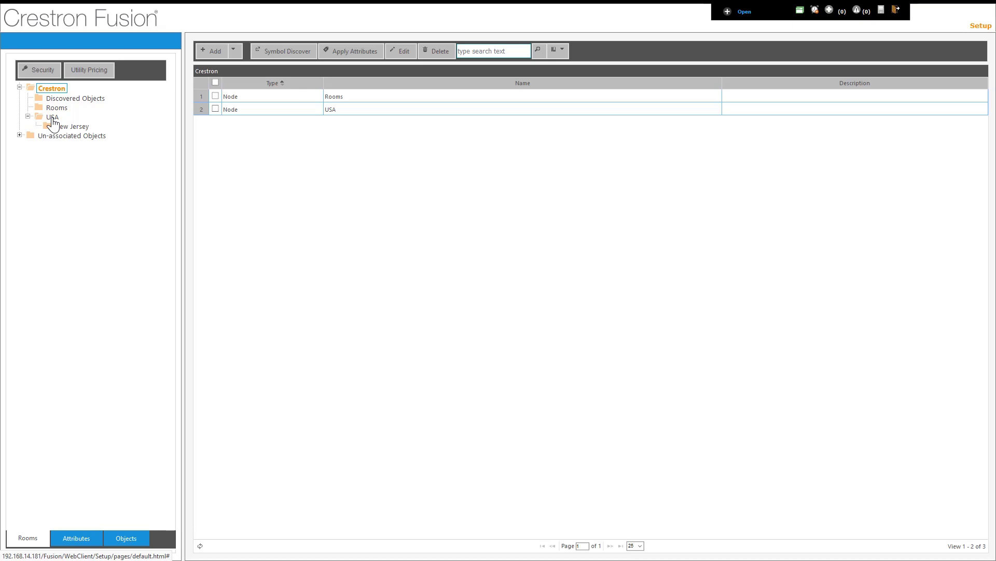
left_click(53, 117)
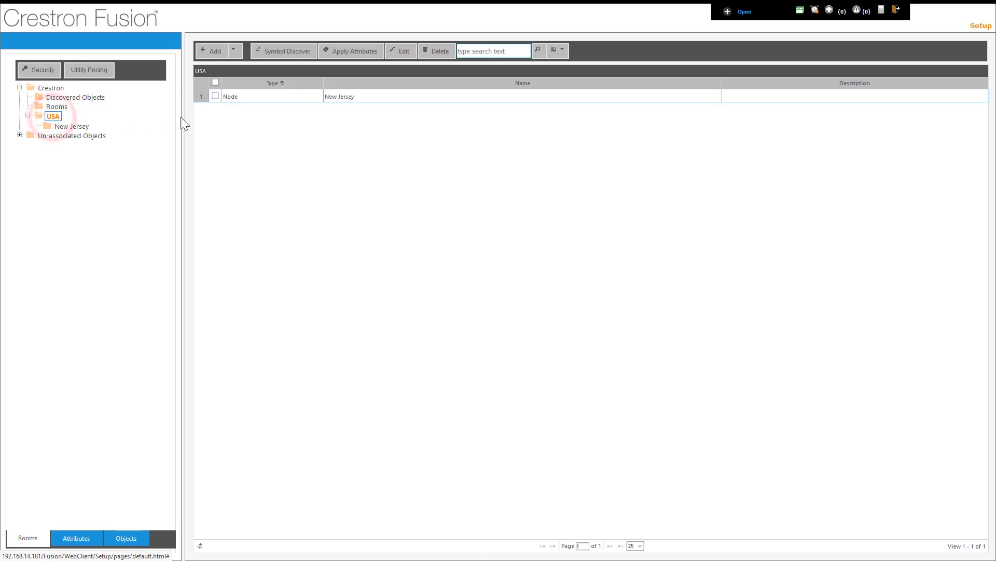
left_click(212, 53)
Add node 'Plano' under USA with state Texas, city Plano and street Dallas Parkway.
left_click(243, 68)
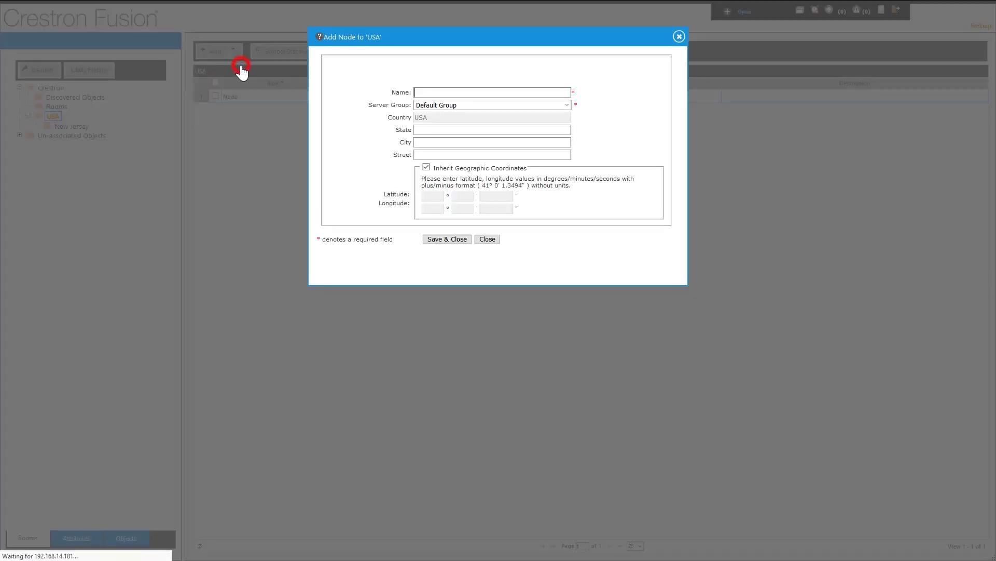
type("P")
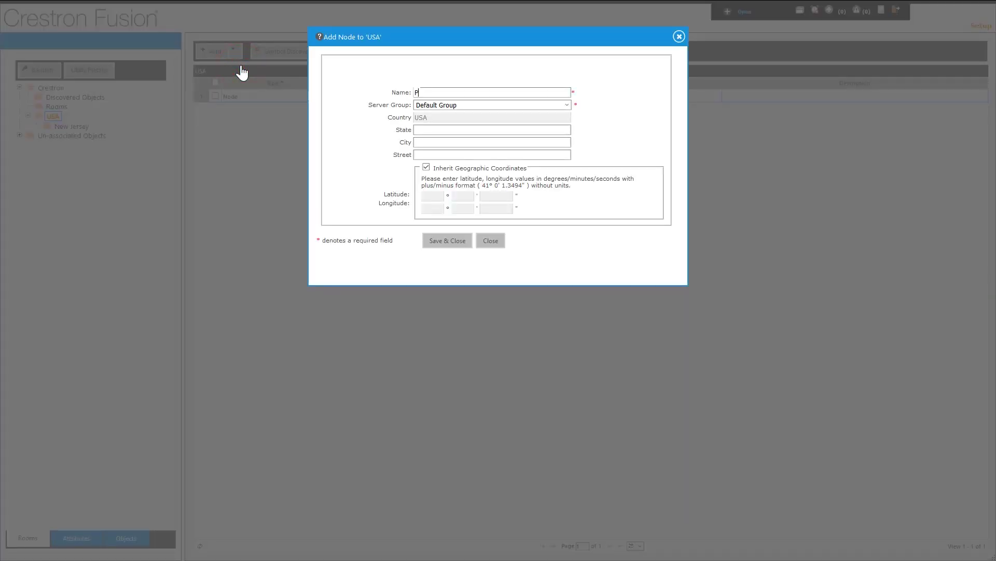
type("lano")
left_click(419, 130)
type("Texas")
left_click(430, 142)
type("Plano")
left_click(433, 155)
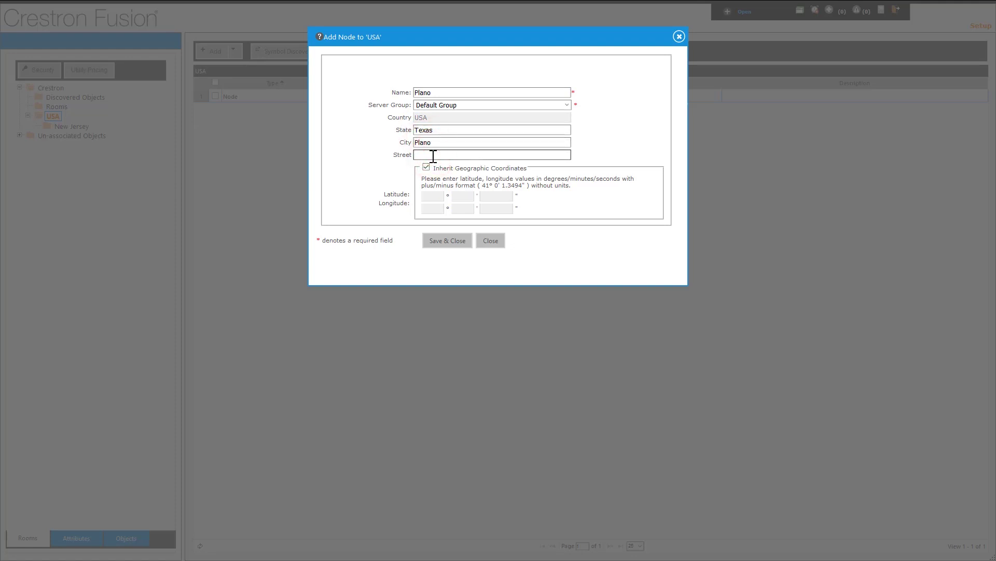
type("Dallas Parkway")
left_click(447, 241)
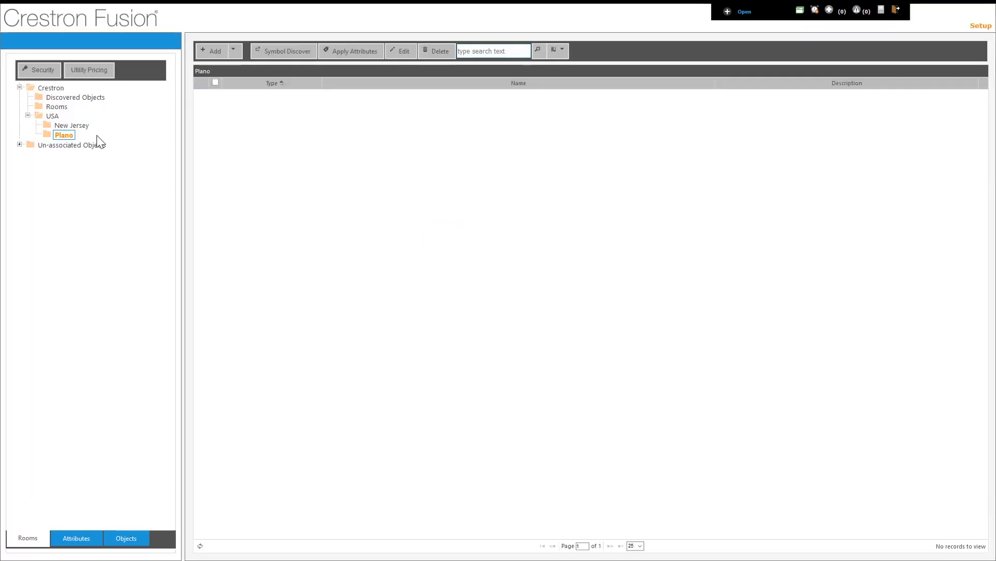
Check the Plano node's Address tab details and save the node again.
double_click(64, 137)
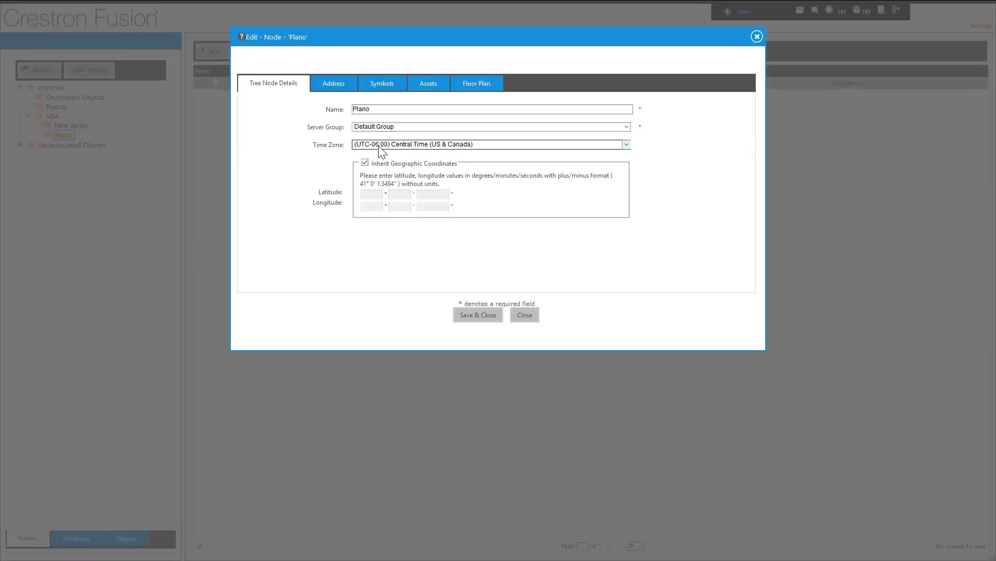
left_click(338, 88)
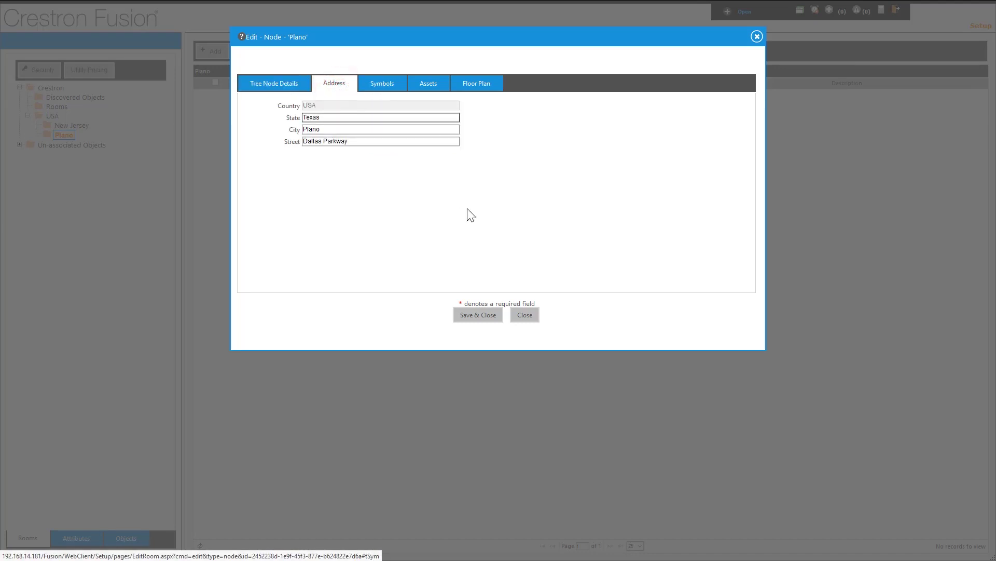
left_click(478, 318)
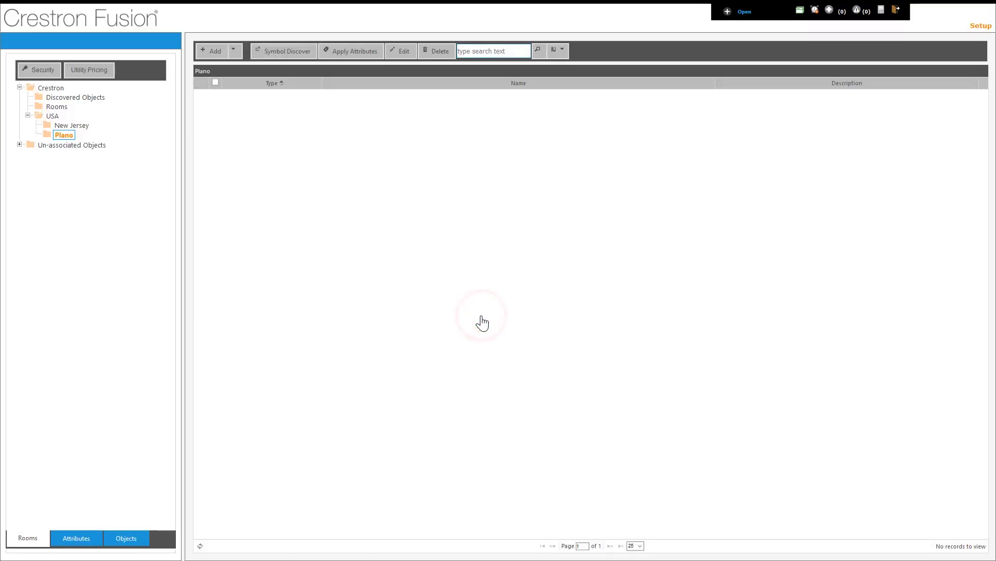
Run Symbol Discover on single IP 192.168.14.234 into Plano and confirm the auto-discovery.
left_click(61, 136)
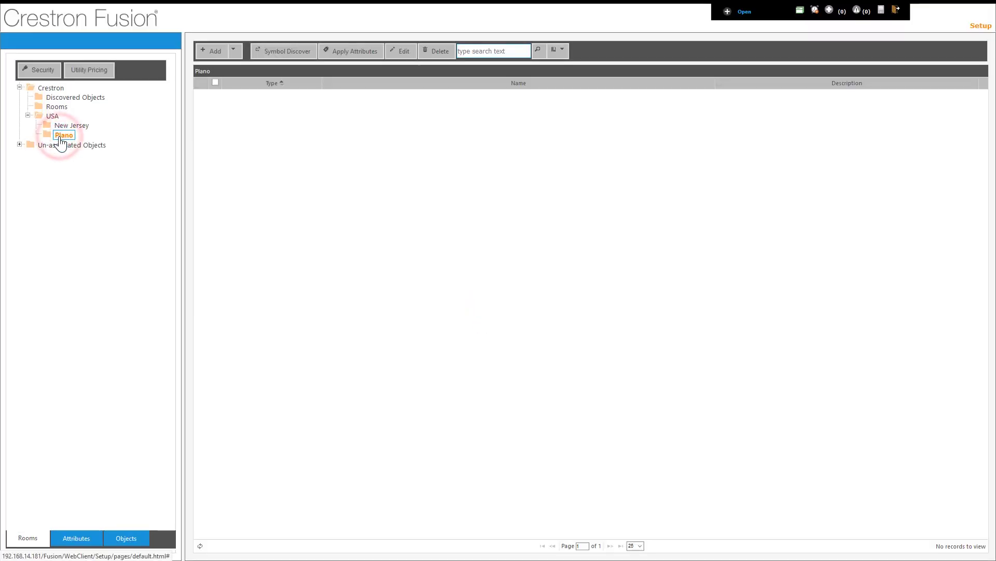
left_click(274, 52)
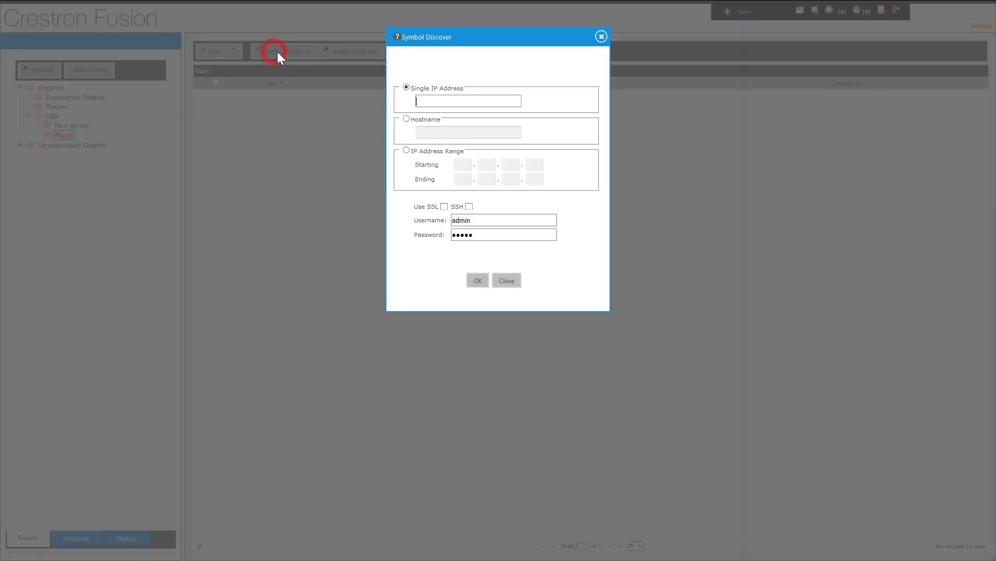
left_click(419, 100)
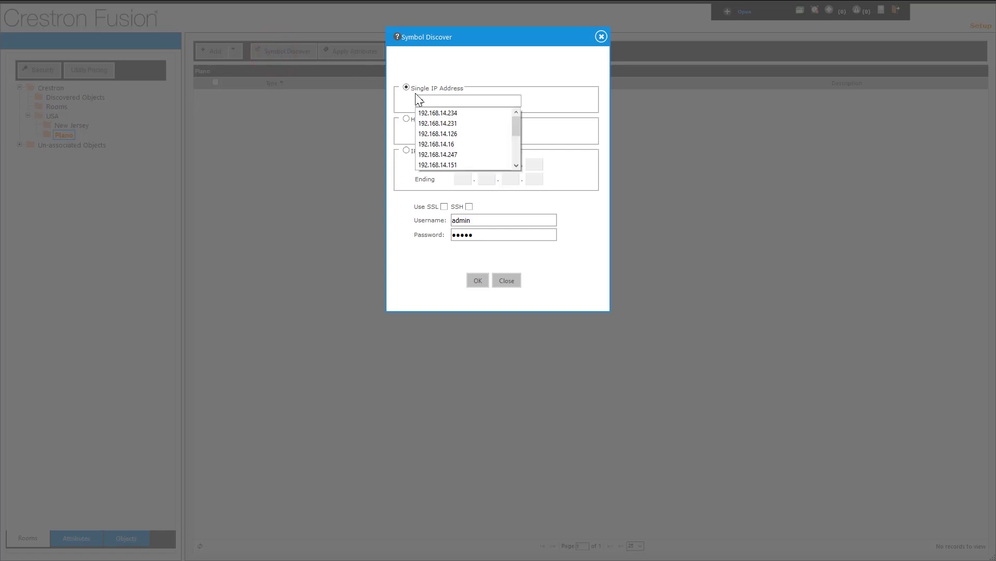
type("192.168.14.234")
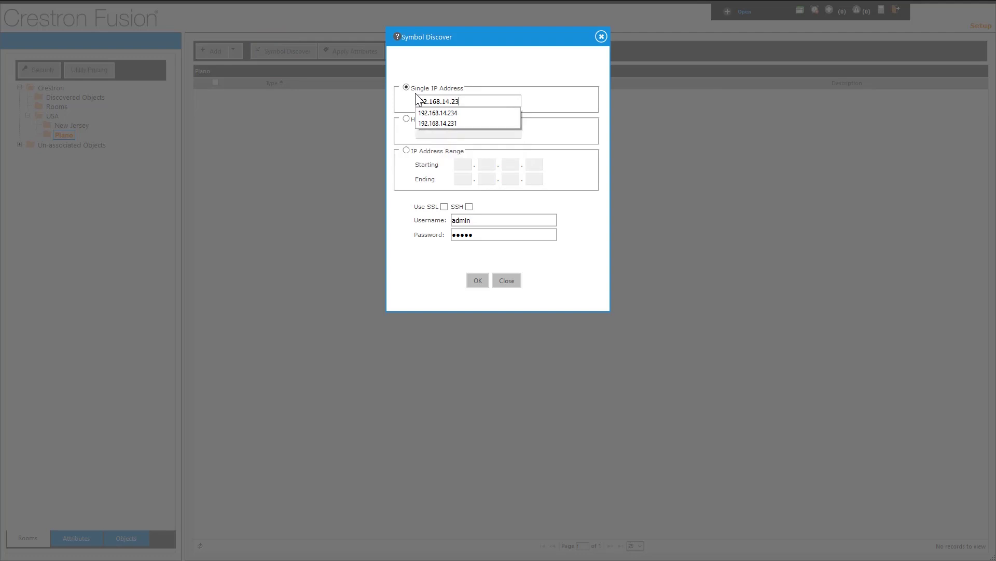
left_click(482, 78)
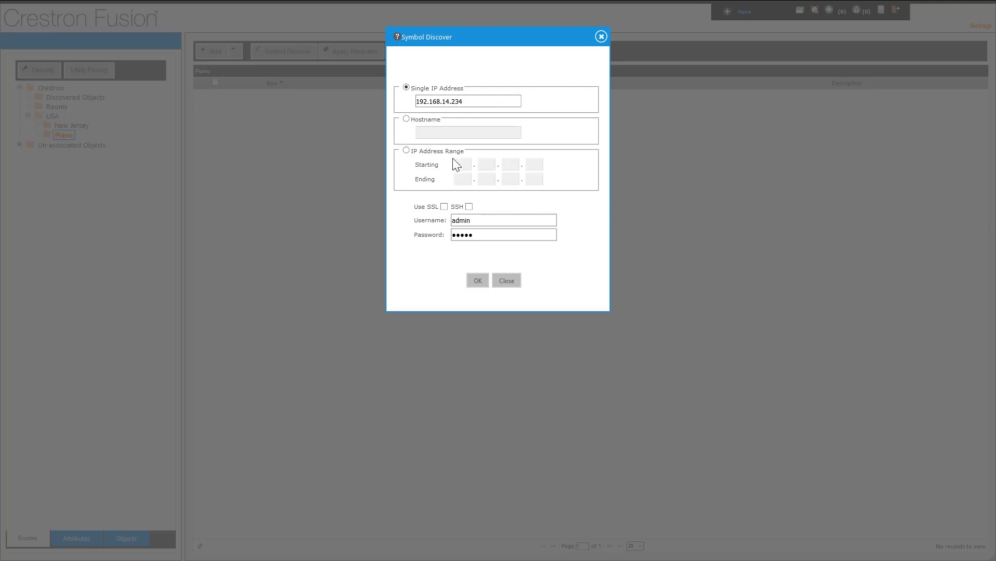
left_click(477, 282)
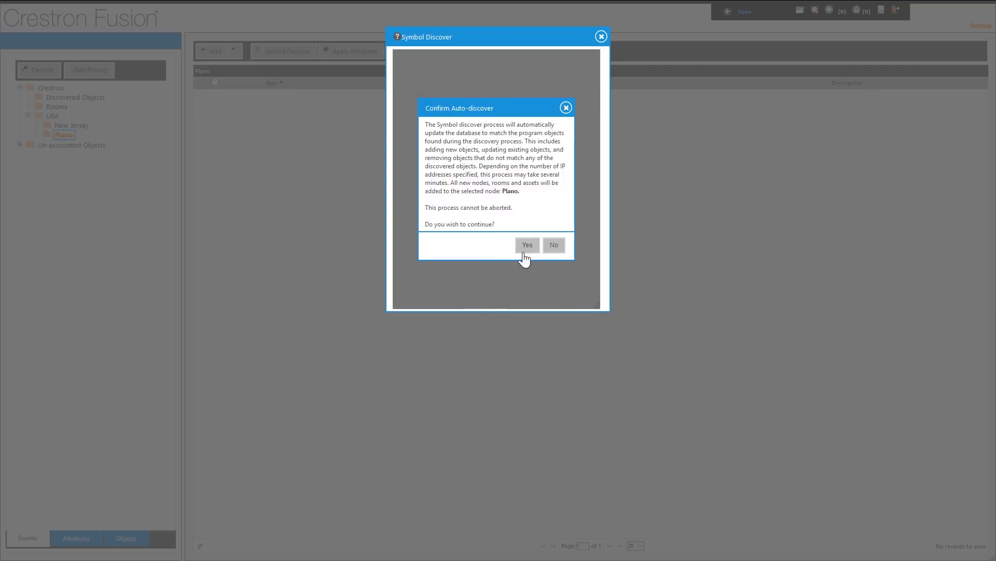
left_click(526, 253)
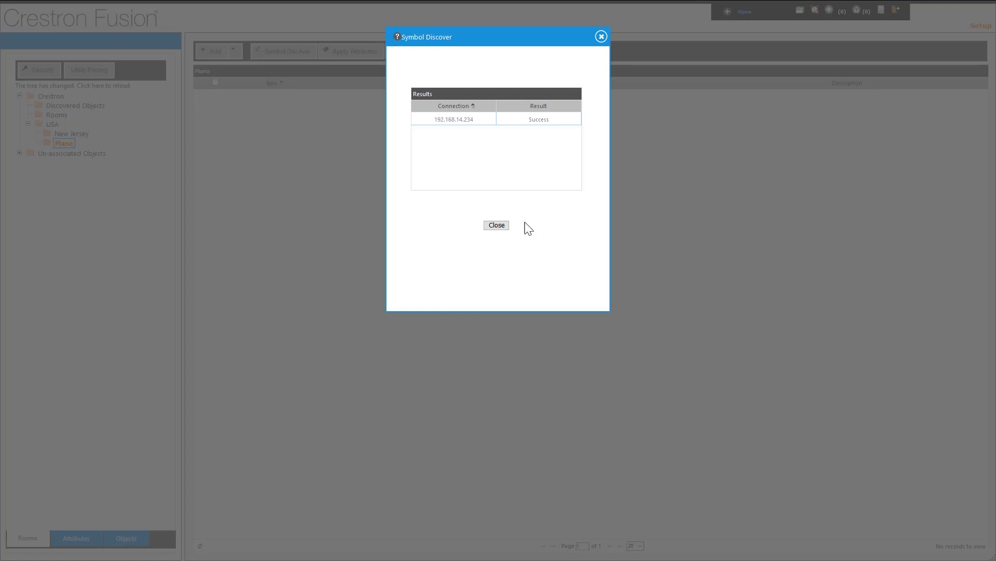
left_click(502, 228)
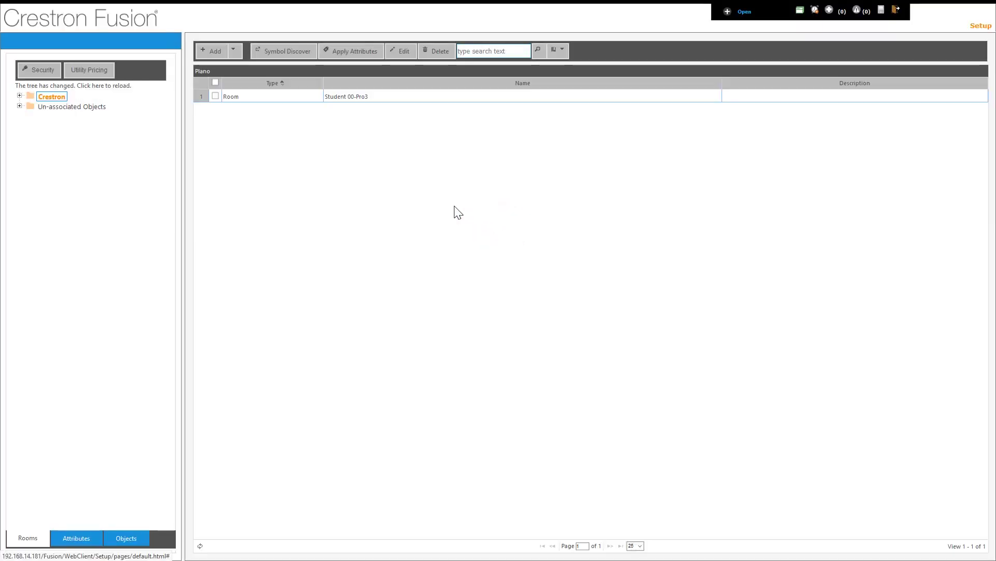
Reload the tree, expand Crestron > USA > Plano, and edit the Student 00-Pro3 room.
left_click(95, 86)
left_click(21, 88)
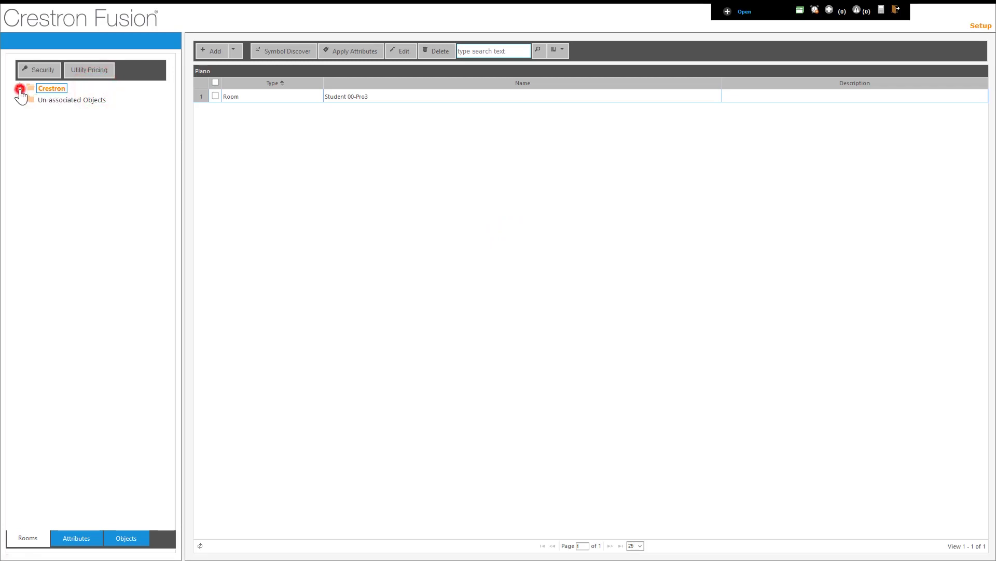
left_click(27, 116)
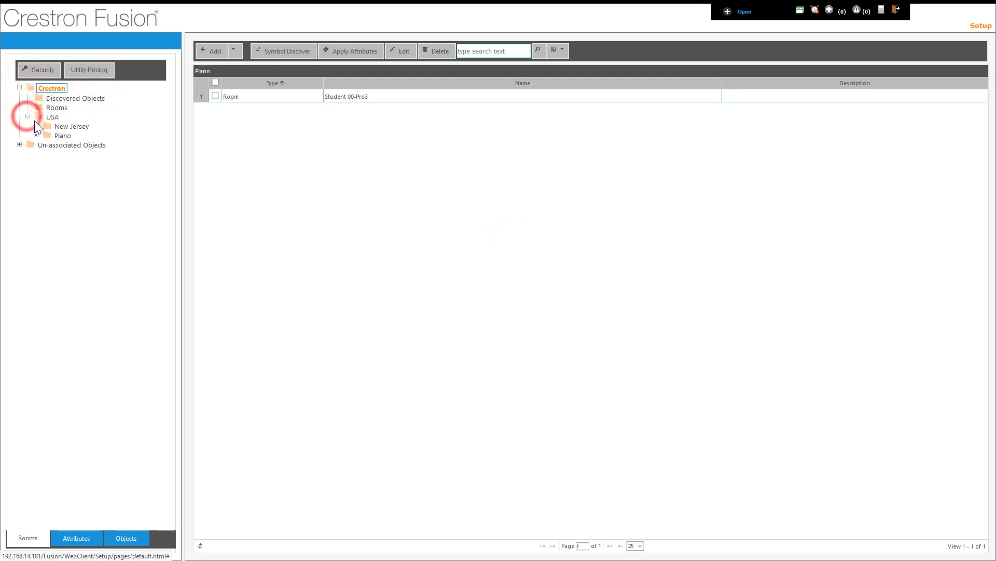
left_click(37, 135)
left_click(83, 146)
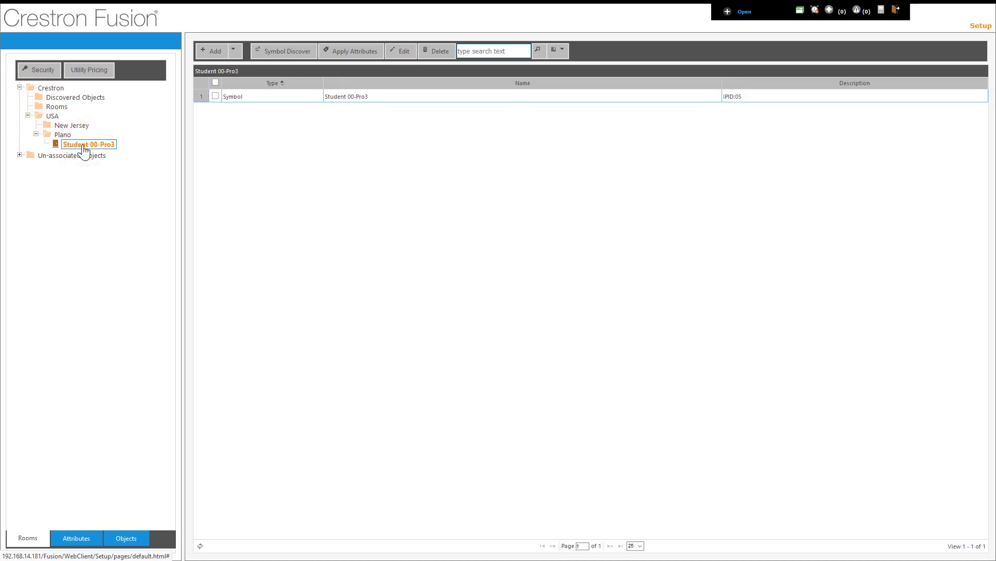
double_click(103, 146)
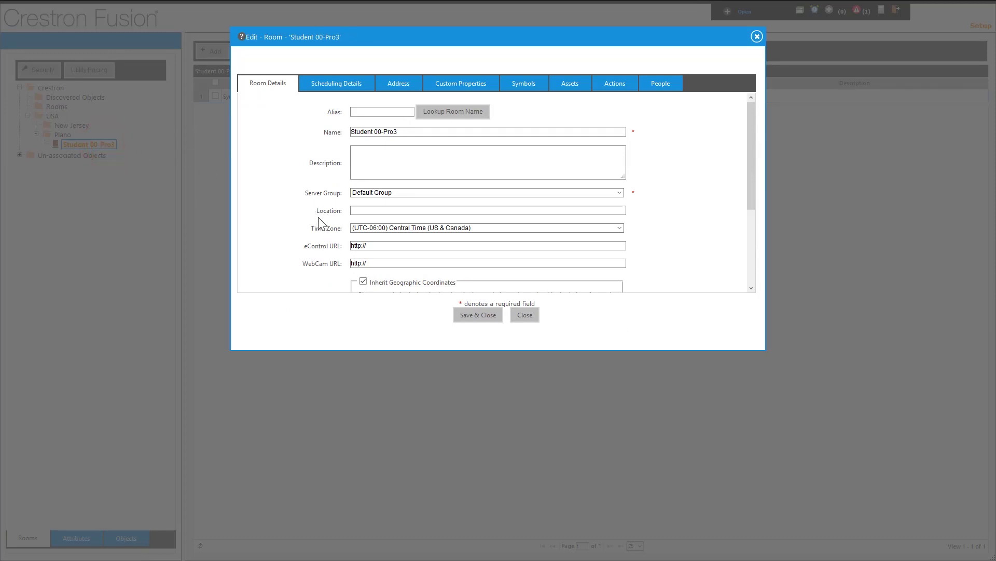
Check the Student 00-Pro3 address: USA, Texas, Plano, Dallas Parkway.
left_click(391, 84)
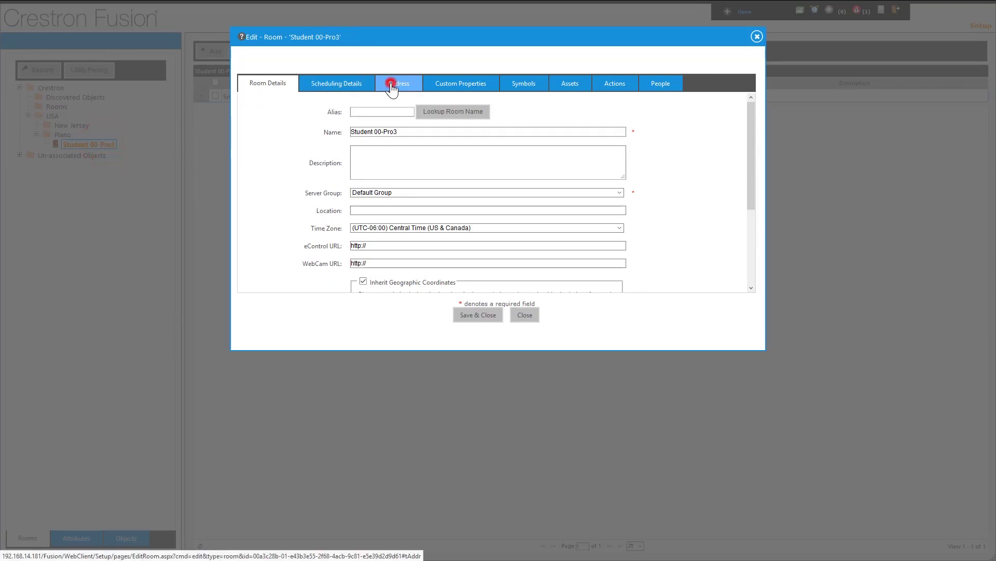